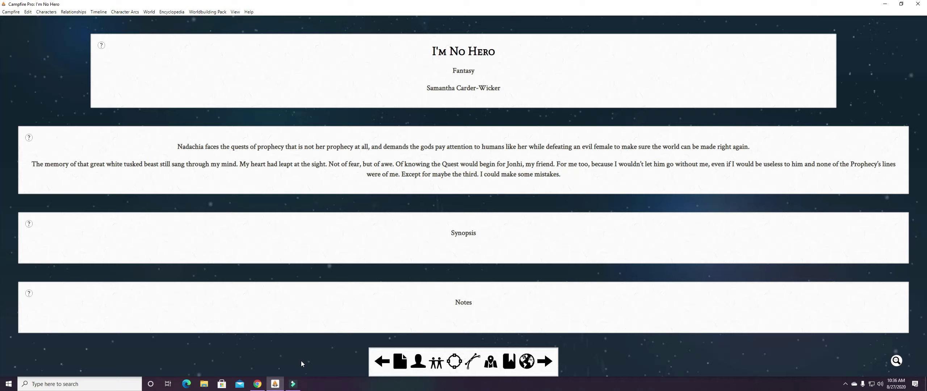
Delete 'female' from the first overview paragraph so it reads 'an evil to make sure the world…'
click(846, 383)
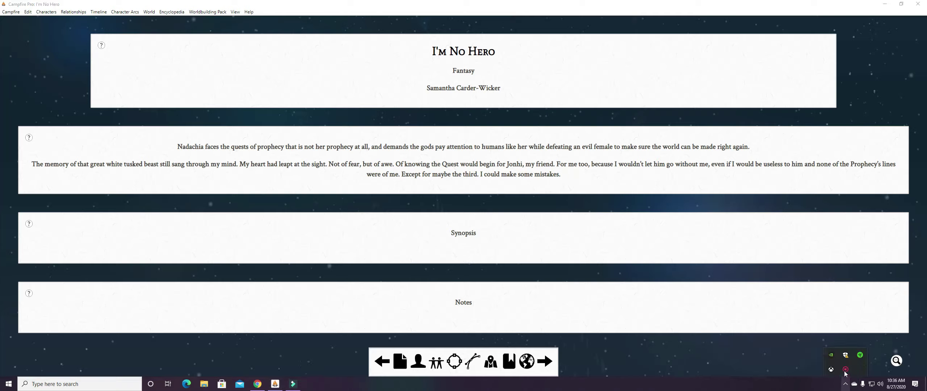
right_click(845, 369)
click(863, 373)
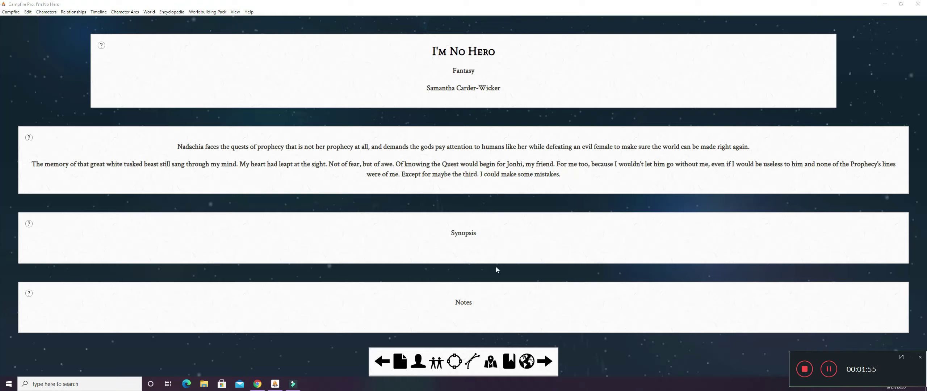
click(464, 236)
key(BackSpace)
key(BackSpace)
key(BackSpace)
key(BackSpace)
key(BackSpace)
key(BackSpace)
key(BackSpace)
key(BackSpace)
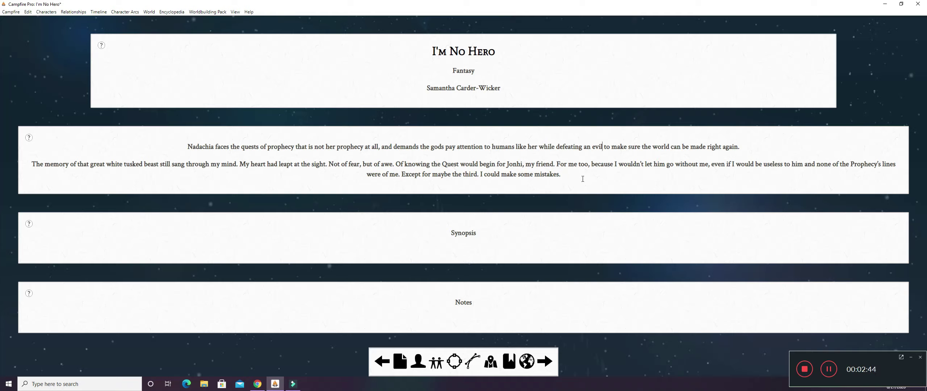
drag(561, 174, 26, 166)
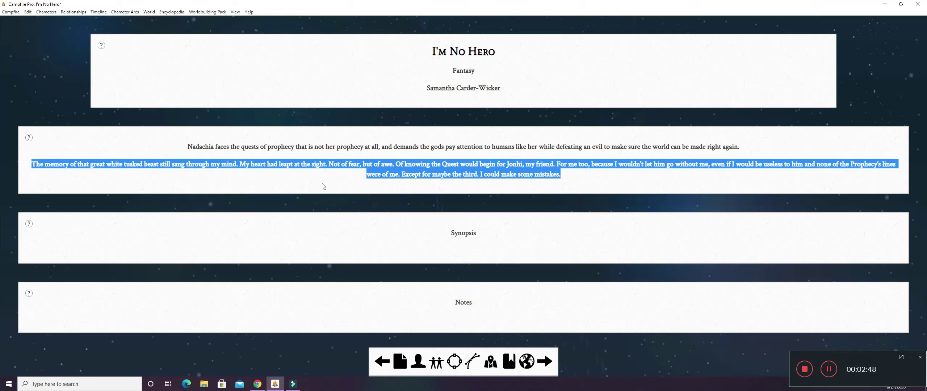
click(363, 193)
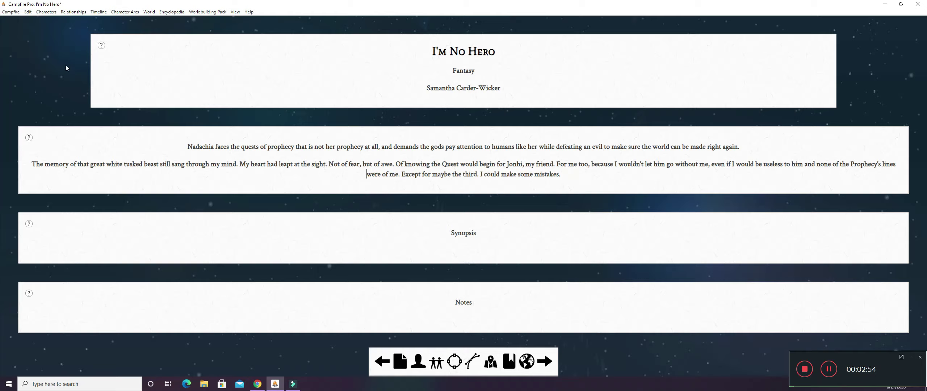
Open Nadachia's character page, dismiss the Add Panel menu unused, and try editing her Age
click(43, 14)
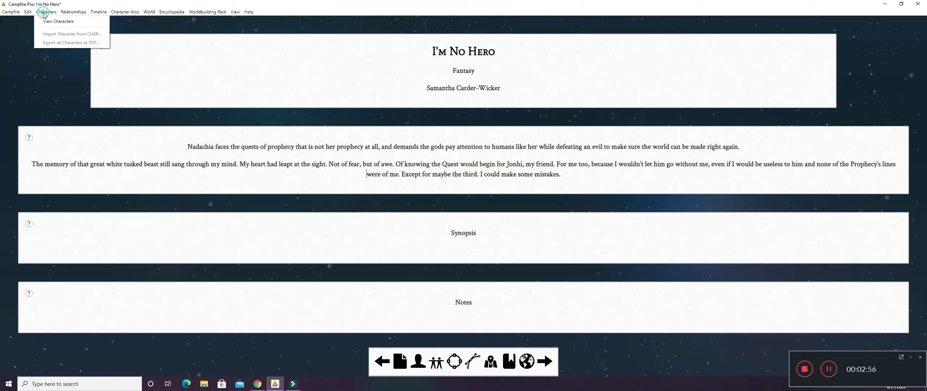
click(48, 23)
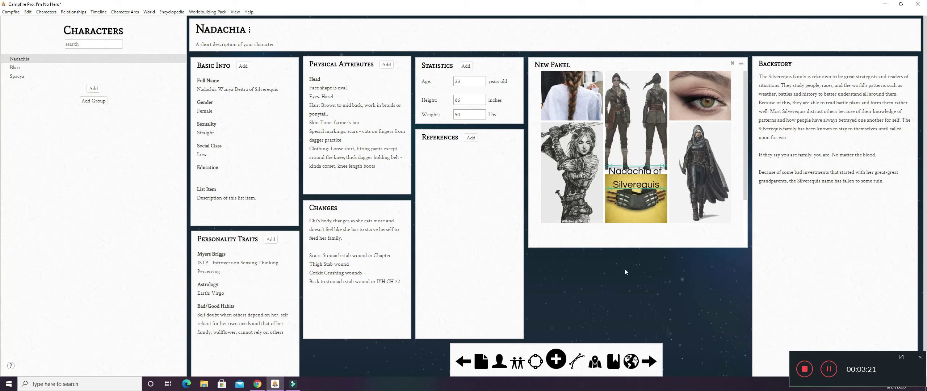
right_click(599, 283)
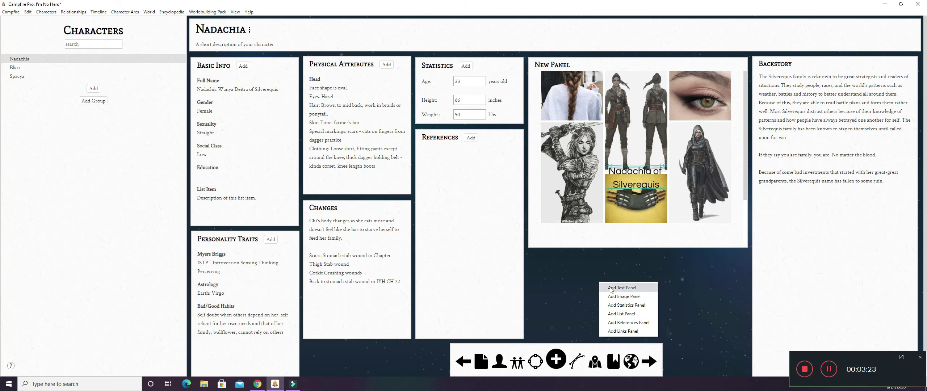
right_click(580, 270)
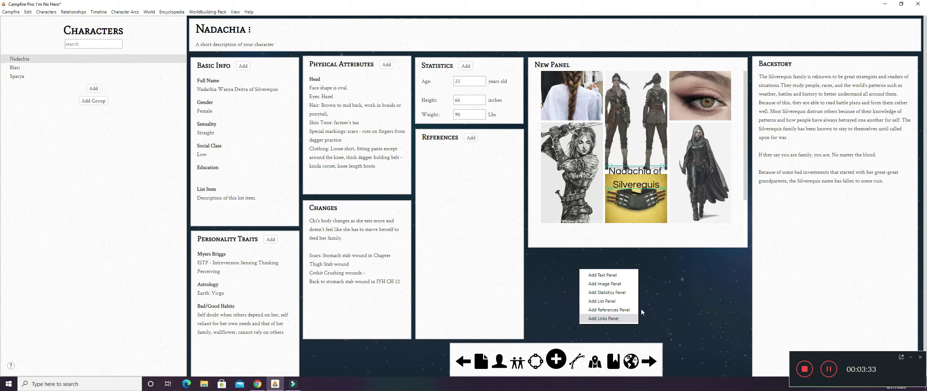
click(666, 294)
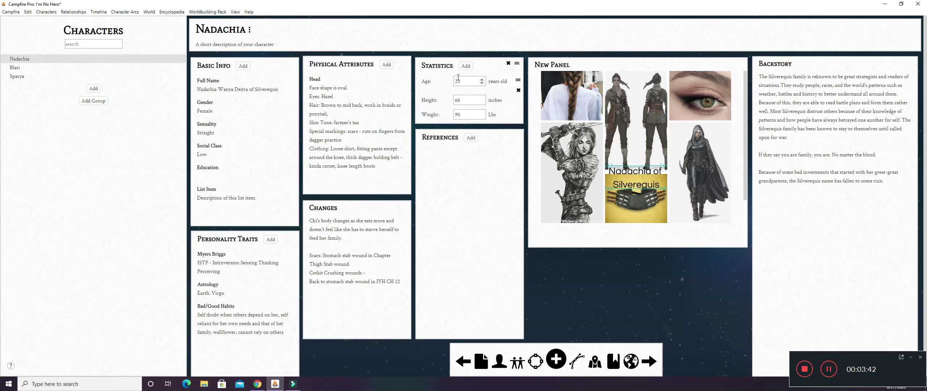
click(482, 82)
click(484, 84)
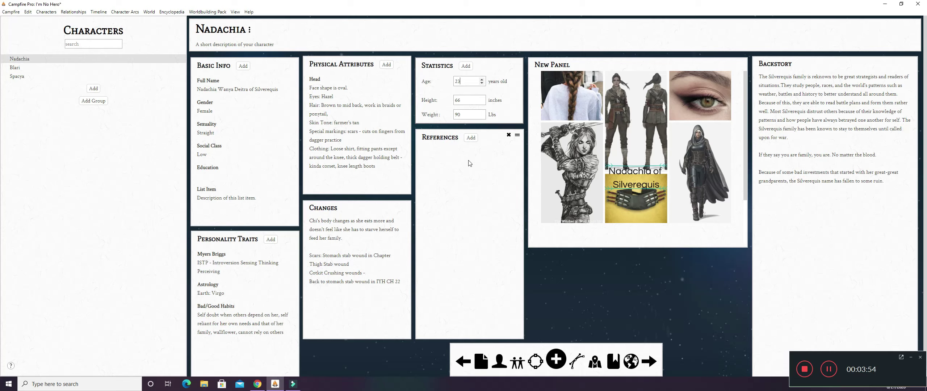
Add Spacya and Blari to Nadachia's References
click(471, 138)
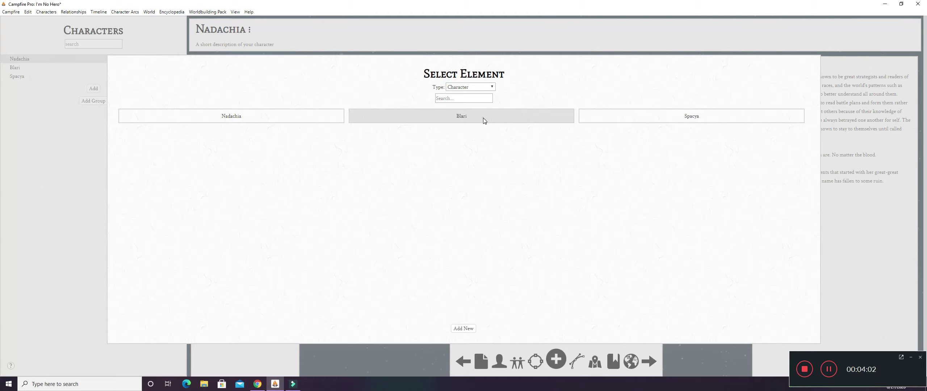
click(599, 120)
click(506, 135)
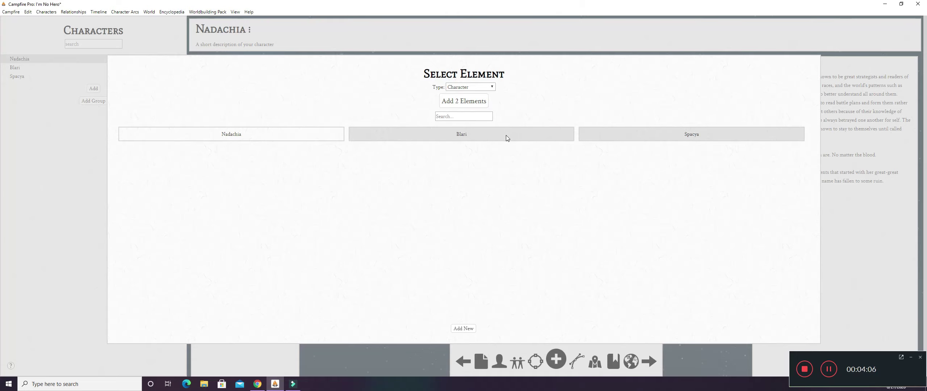
click(460, 103)
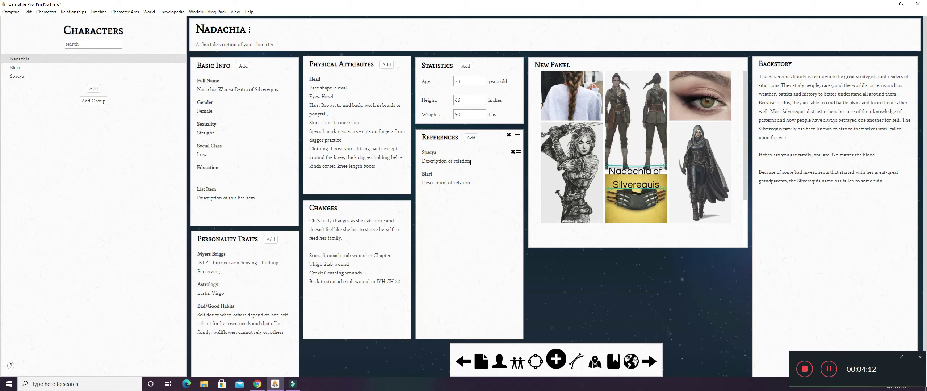
Describe Spacya's relation as 'Companion/friend' and Blari's as 'Companion/Priest/friend'
drag(470, 162, 422, 165)
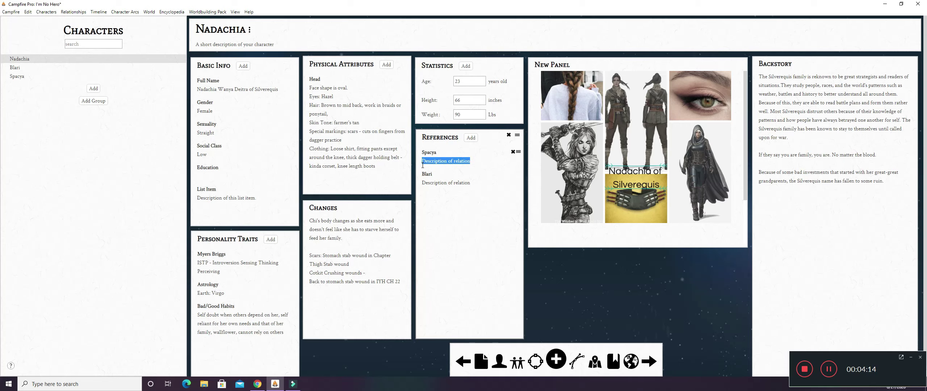
text(Coma)
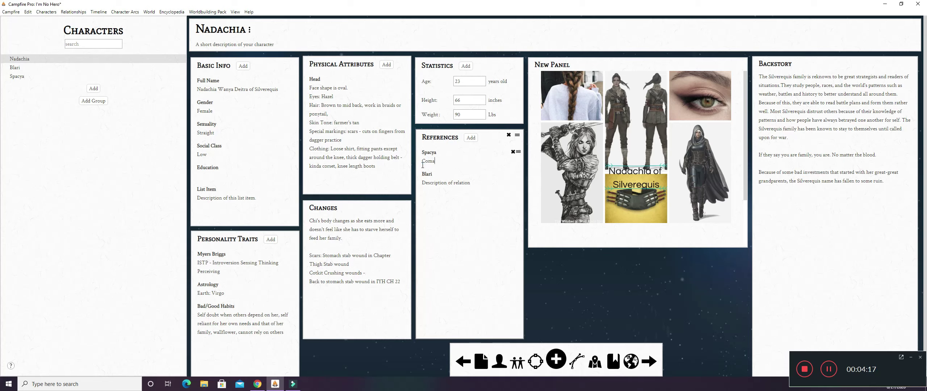
key(BackSpace)
text(panion/friend)
drag(470, 183, 423, 185)
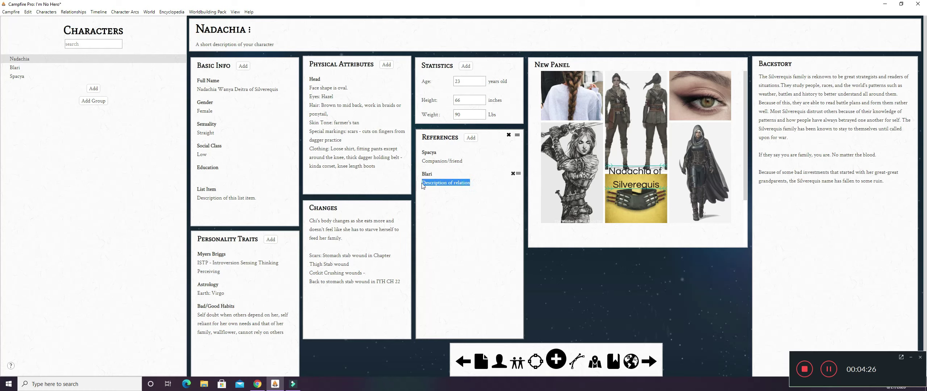
text(Companion)
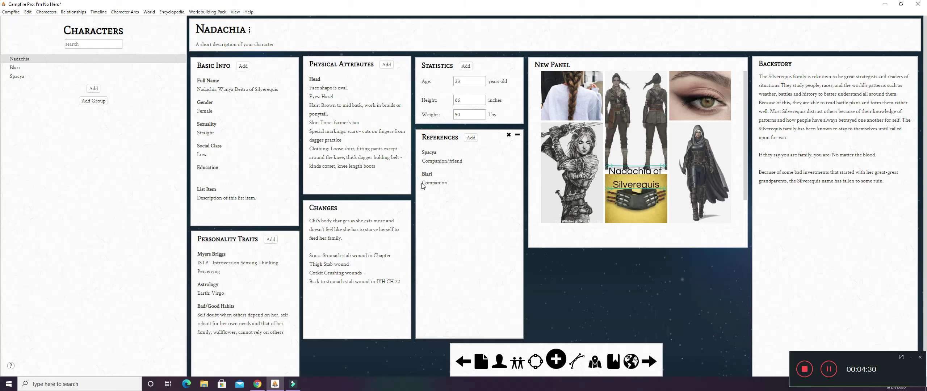
text(/Priest/friend)
Visit Spacya's page from References, return to Nadachia, and add a Physical Attributes list item
click(425, 153)
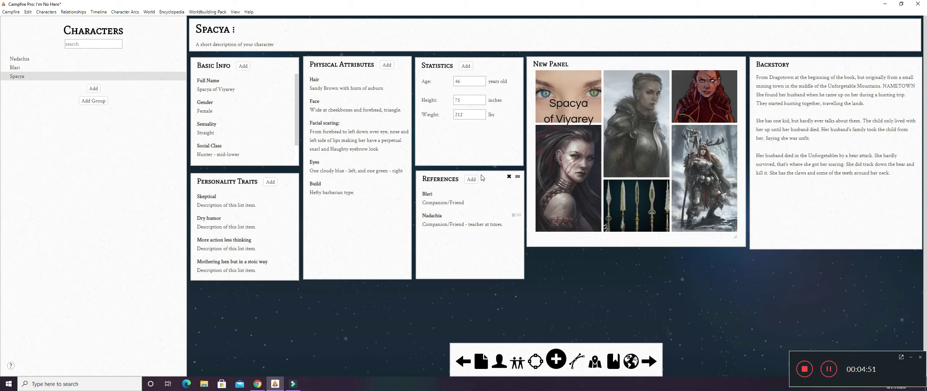
click(431, 216)
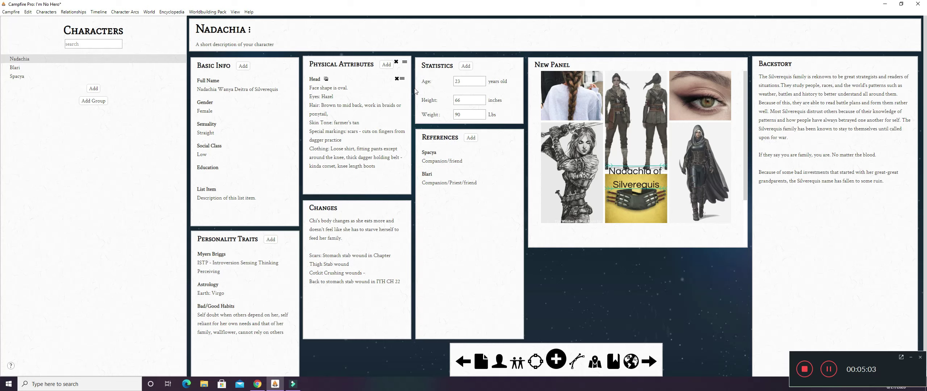
click(387, 64)
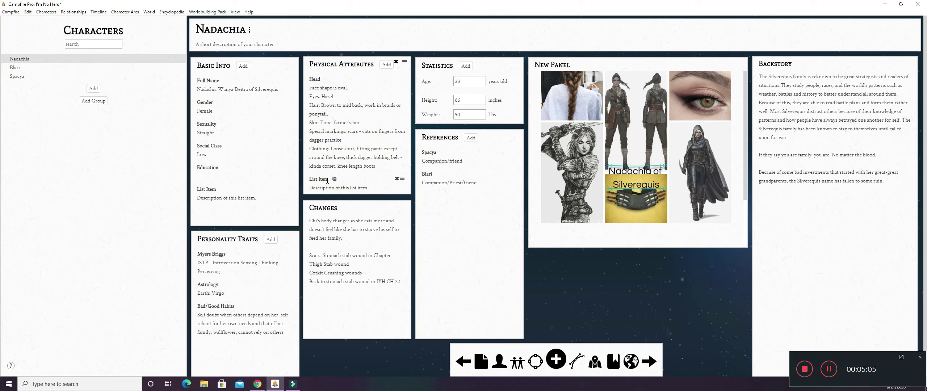
Delete the placeholder List Item from Physical Attributes, add another, and delete it too
click(396, 179)
click(386, 66)
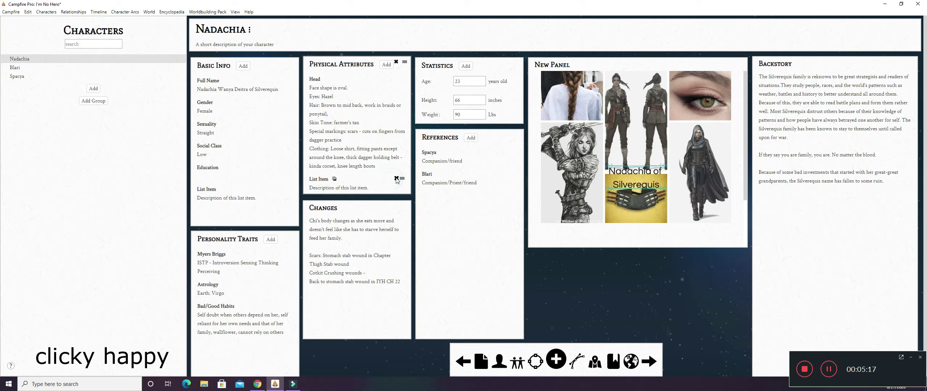
click(396, 179)
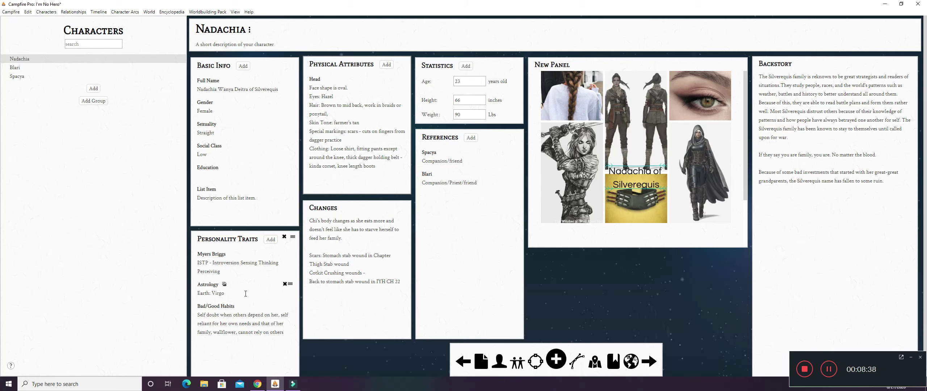
Switch to Blari's character sheet from the Characters list
click(14, 68)
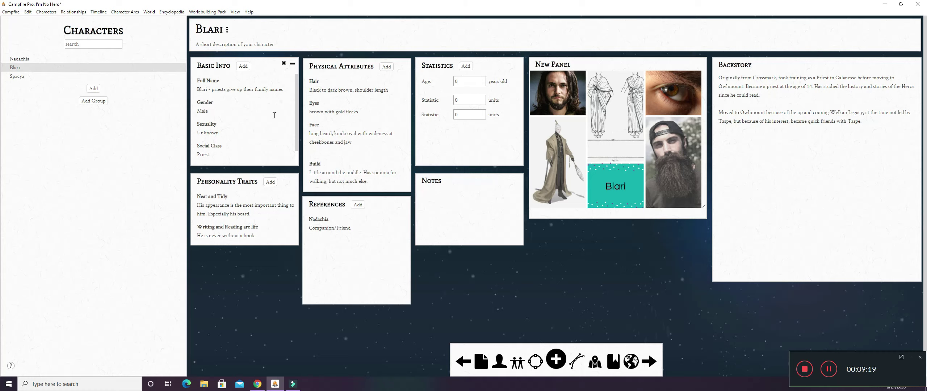
Fill in Blari's empty Education value in Basic Info as 'Highest'
drag(295, 113, 295, 128)
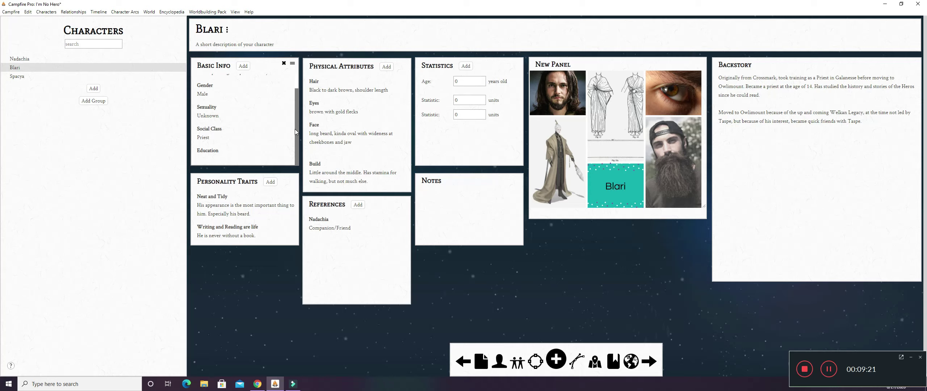
click(211, 156)
text(Highest)
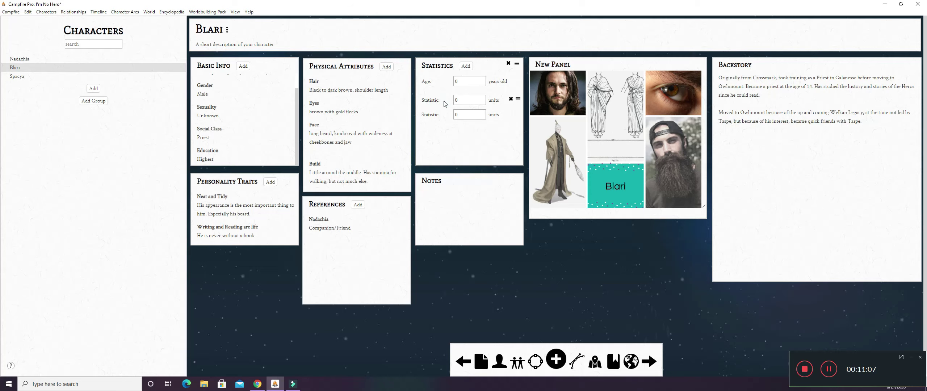
Rename the second statistic to Height with value 73 inches
key(BackSpace)
key(BackSpace)
key(BackSpace)
key(BackSpace)
key(BackSpace)
key(BackSpace)
key(BackSpace)
key(BackSpace)
key(Delete)
text(W)
key(BackSpace)
text(Height)
text(73)
drag(498, 102, 490, 103)
text(inche)
Rename the third statistic to Weight with value 235 lbs
click(434, 116)
double_click(434, 117)
text(Weight)
click(463, 115)
text(3)
click(499, 117)
double_click(490, 115)
text(s)
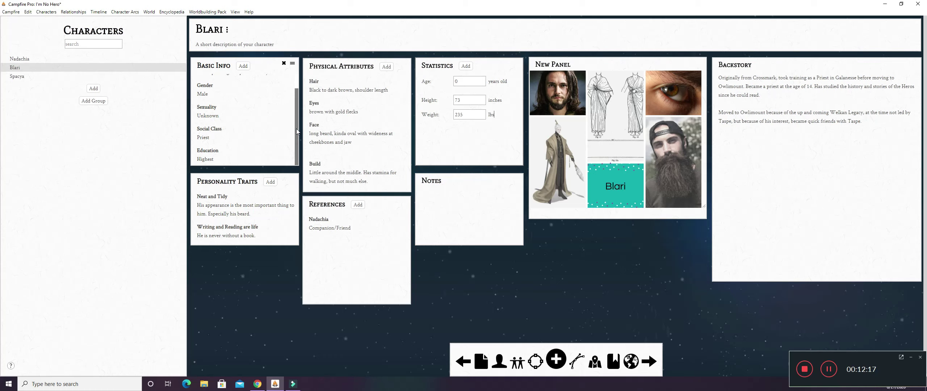
On Blari's sheet, move Personality Traits lower and enlarge Basic Info so Education shows
drag(295, 129, 298, 91)
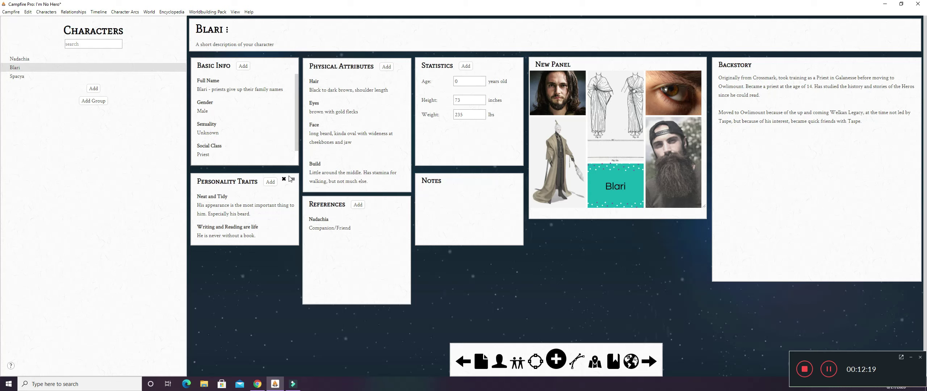
drag(292, 179, 290, 201)
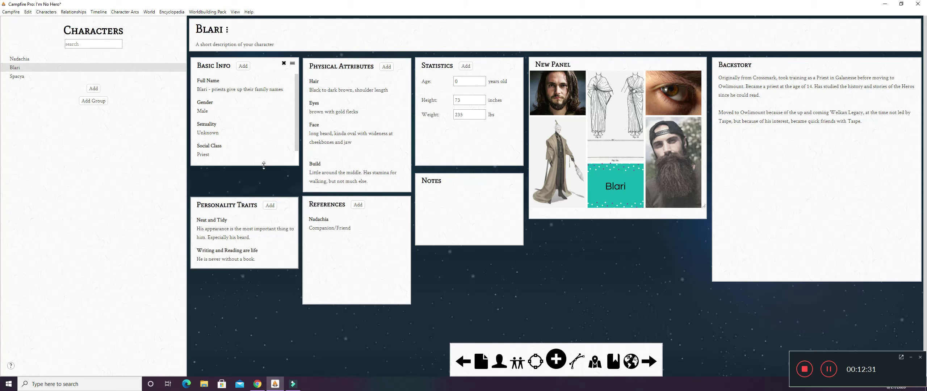
drag(263, 166, 262, 191)
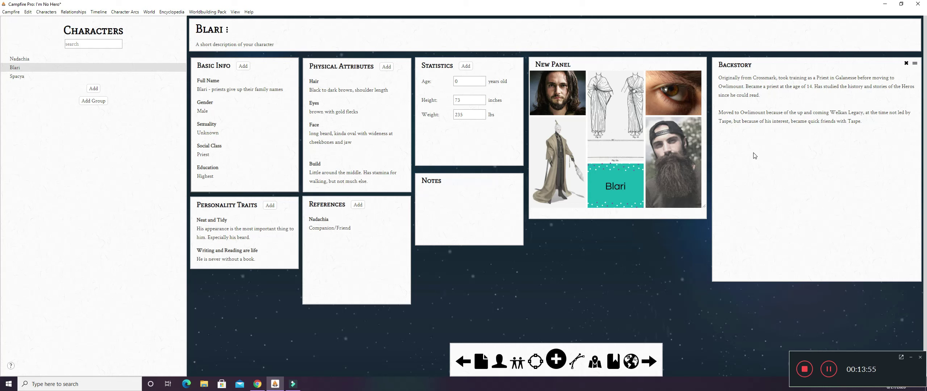
Open Spacya's page, move Personality Traits lower, and stretch Basic Info to reveal Education
click(10, 79)
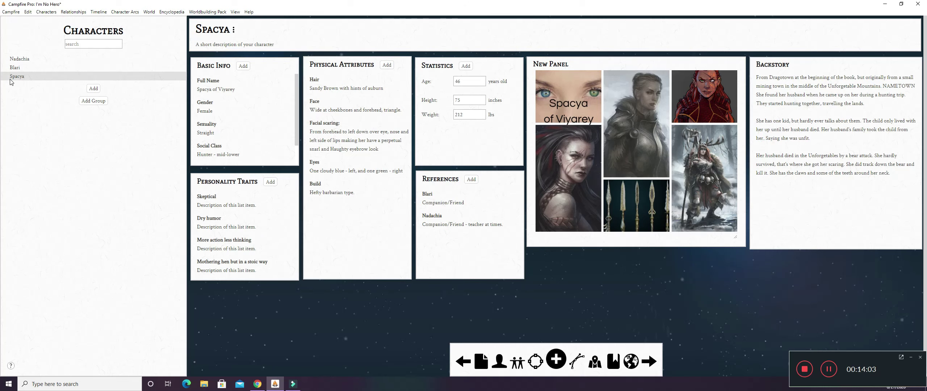
drag(292, 180, 295, 213)
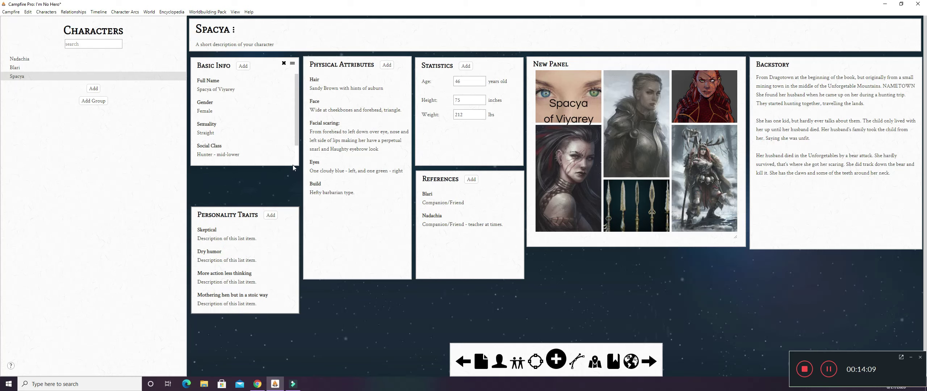
drag(291, 164, 286, 201)
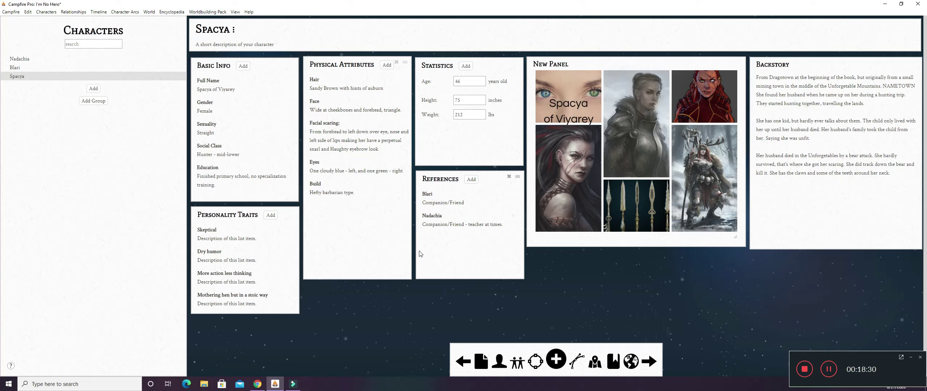
Open the Companions relationship web linking Nadachia, Blari and Spacya
click(73, 12)
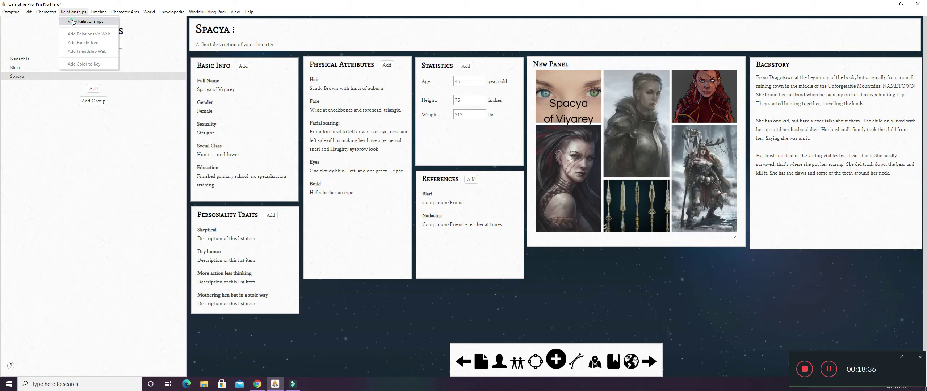
click(72, 22)
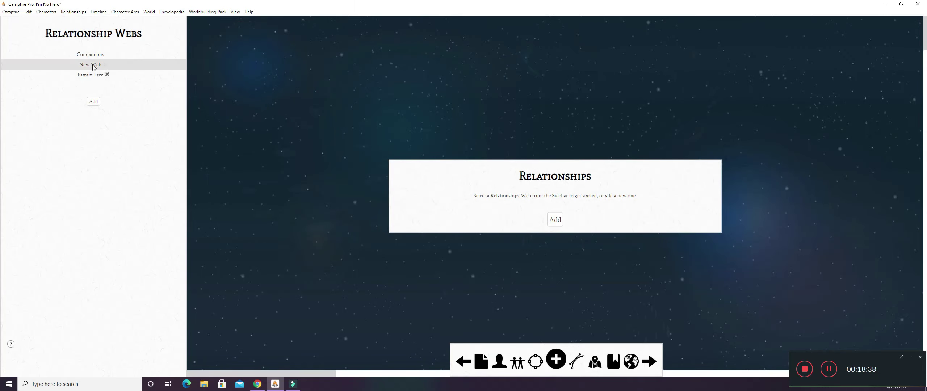
click(90, 54)
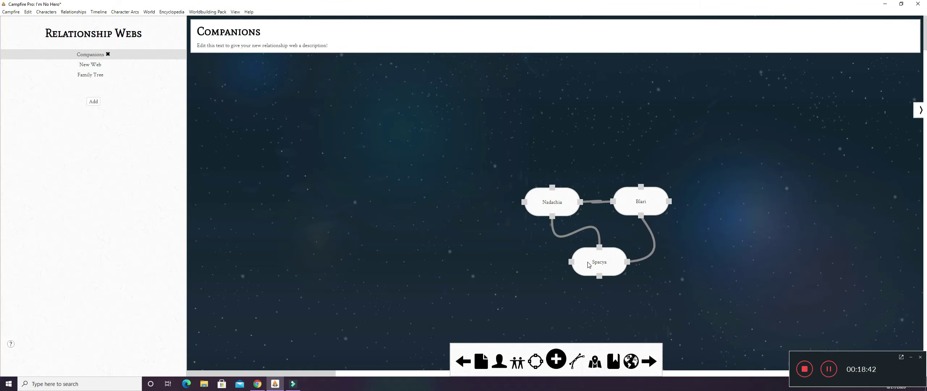
Drag the Nadachia, Blari and Spacya nodes around to rearrange the Companions web layout
drag(554, 204, 239, 124)
drag(286, 106, 425, 116)
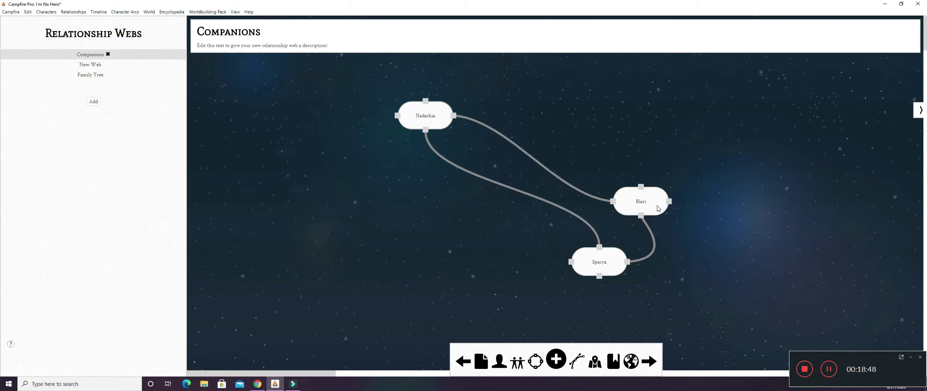
drag(654, 201, 709, 141)
drag(609, 264, 503, 244)
drag(442, 123, 564, 181)
drag(499, 236, 579, 239)
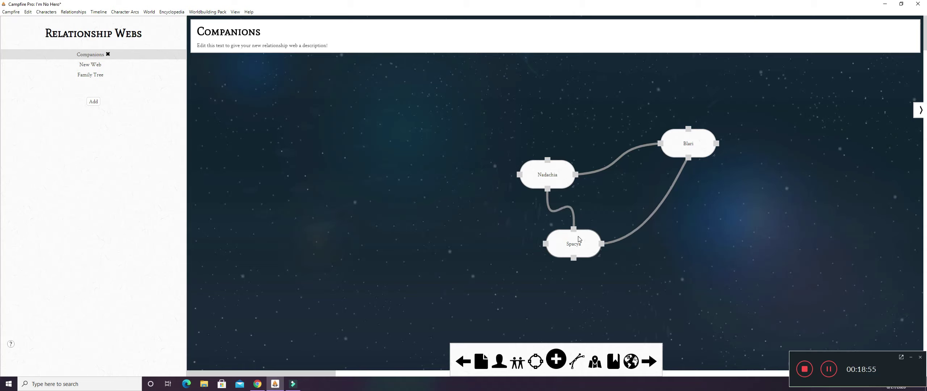
Change the Nadachia–Blari link in the Companions web to a dotted line
right_click(591, 174)
click(597, 178)
right_click(595, 174)
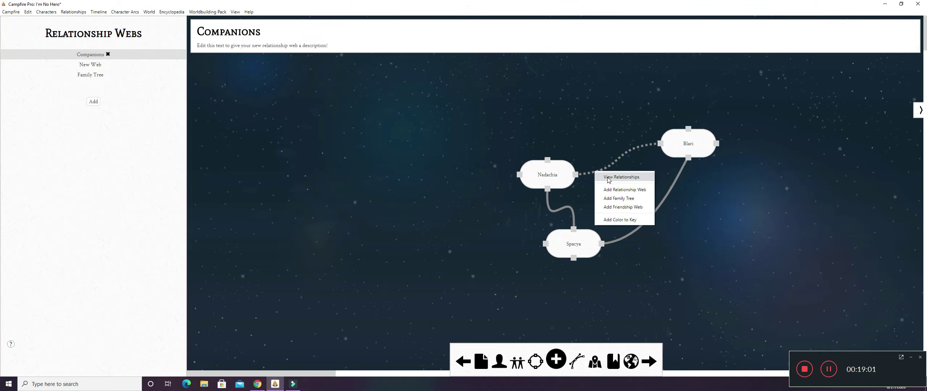
right_click(617, 161)
click(600, 172)
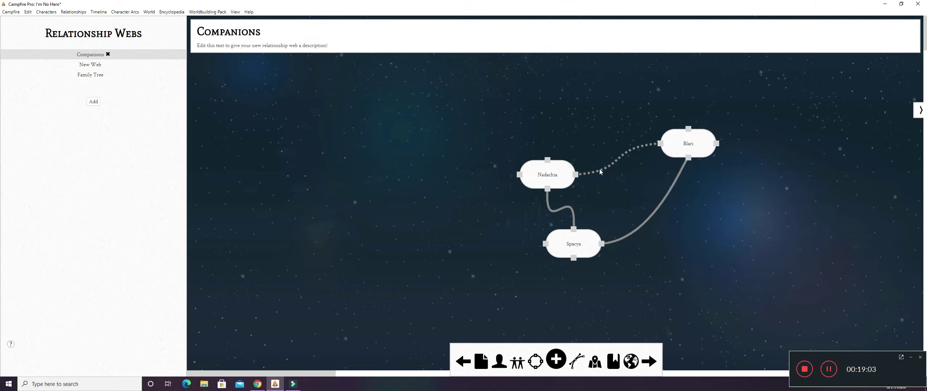
Switch to the Family Tree web, which holds only a Nadachia node
right_click(595, 171)
right_click(587, 175)
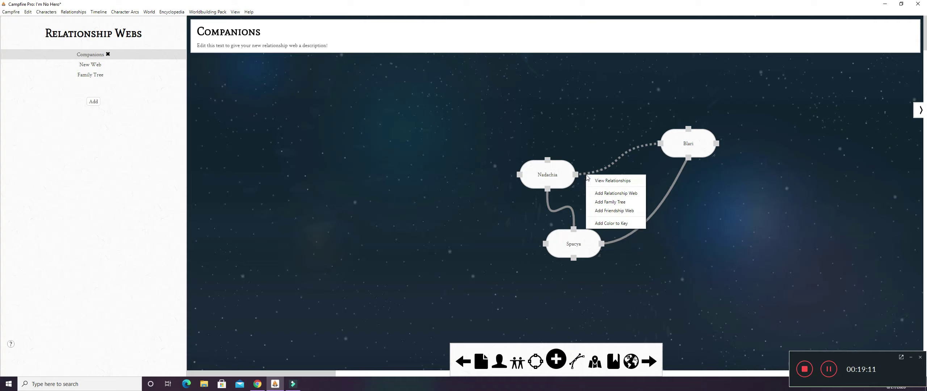
click(377, 168)
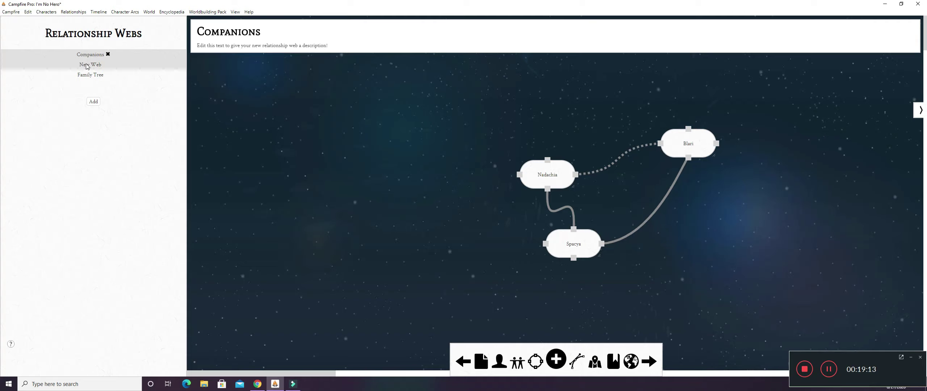
click(90, 74)
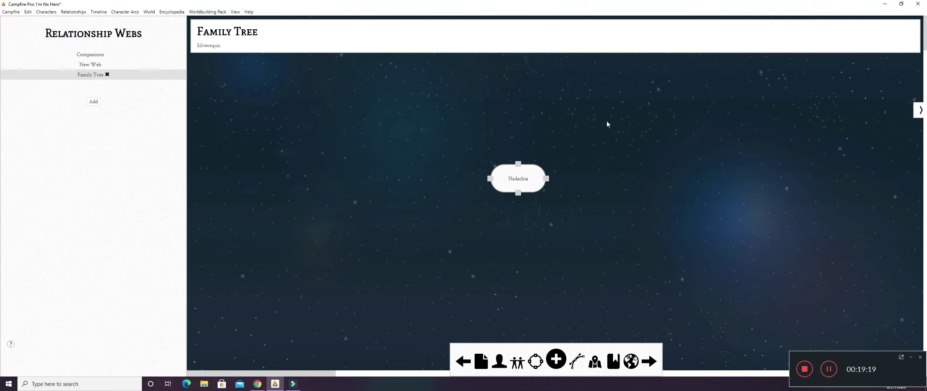
Open the New Timeline showing its three event cards
click(103, 13)
click(106, 21)
click(39, 59)
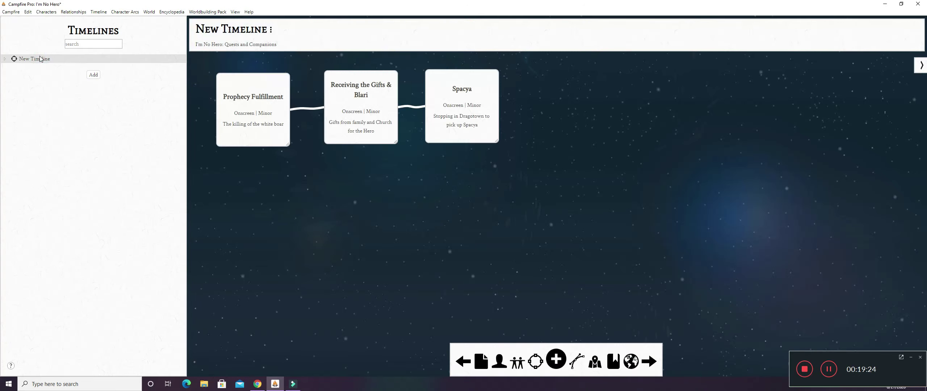
Nudge the Prophecy Fulfillment card slightly up-left, then select Receiving the Gifts & Blari
click(256, 104)
drag(252, 86, 248, 82)
click(358, 87)
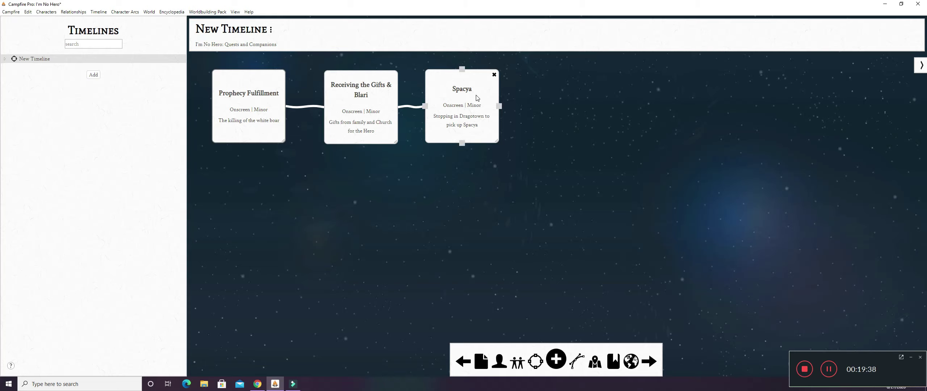
Open Character Arcs and view Blari's, Spacya's and Nadachia's arcs in turn
click(127, 12)
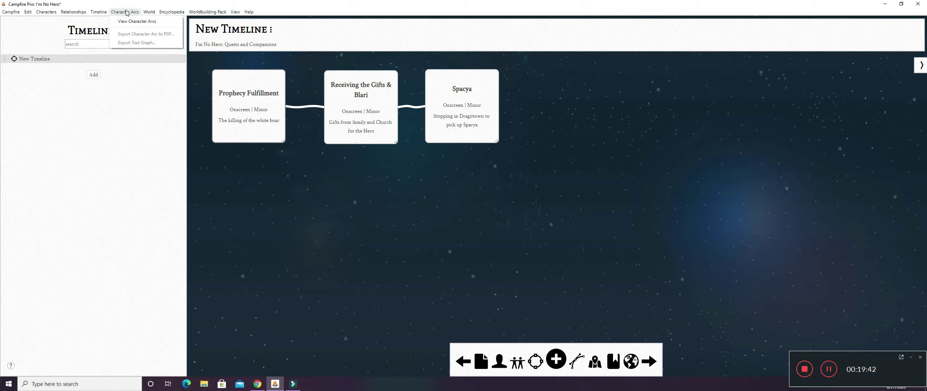
click(137, 21)
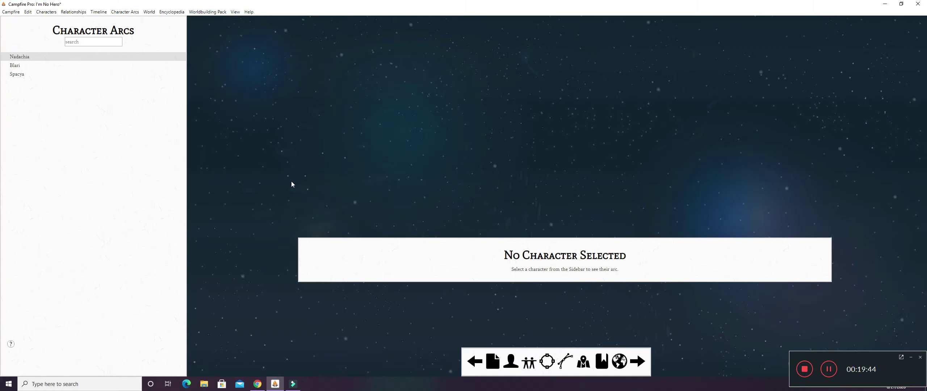
click(17, 66)
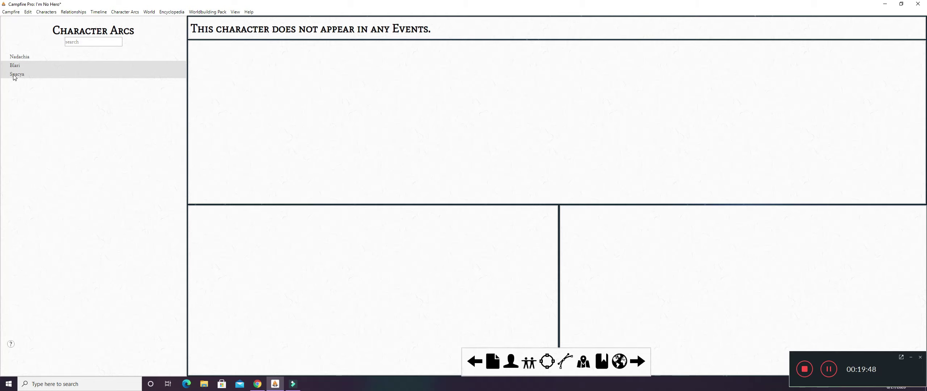
click(13, 74)
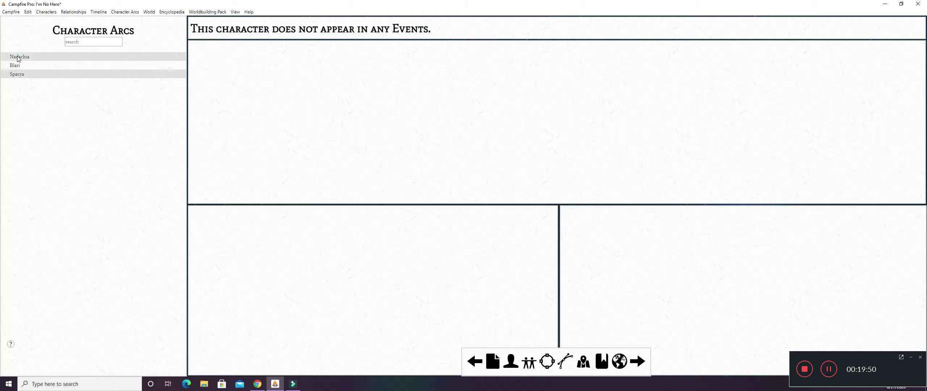
click(17, 57)
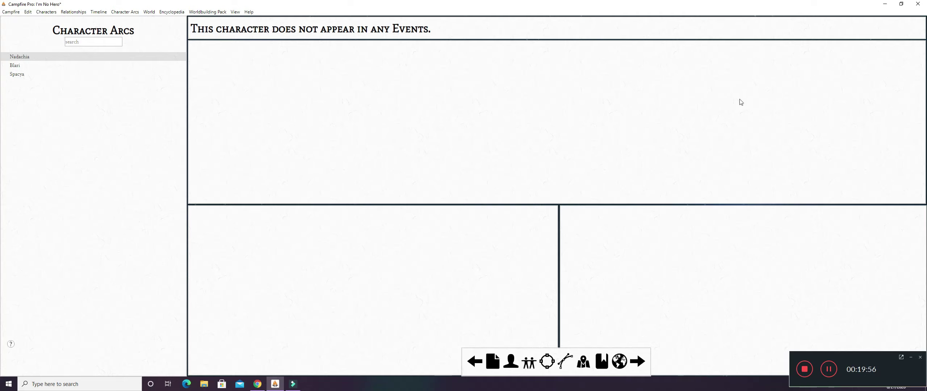
Open the World view and step through all five maps, ending on the blank second map
click(149, 12)
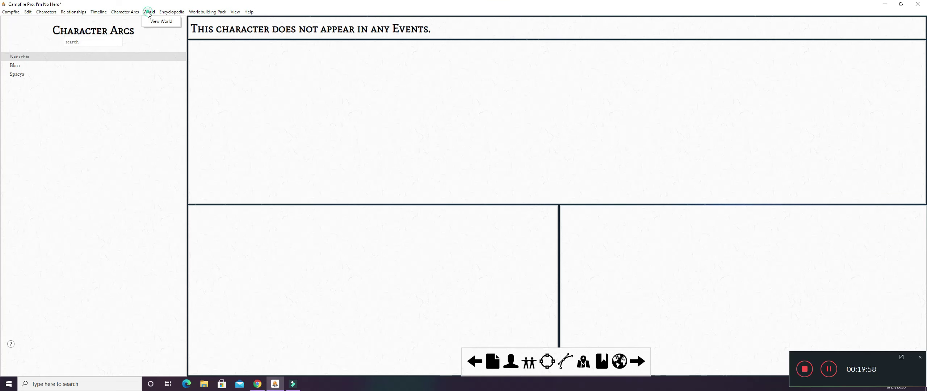
click(164, 21)
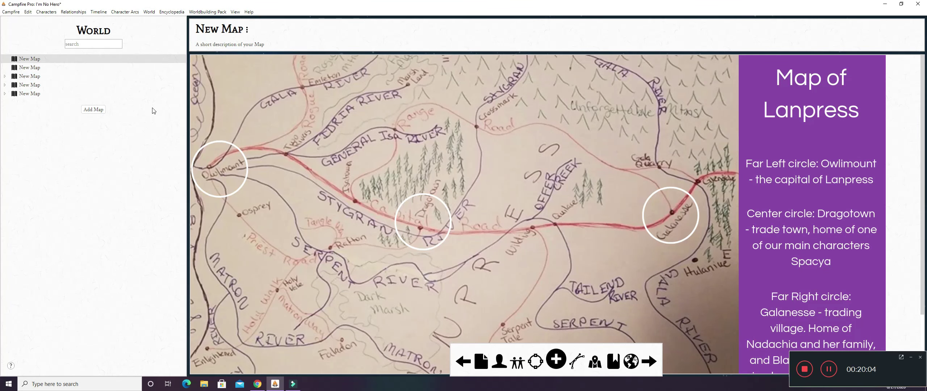
click(23, 68)
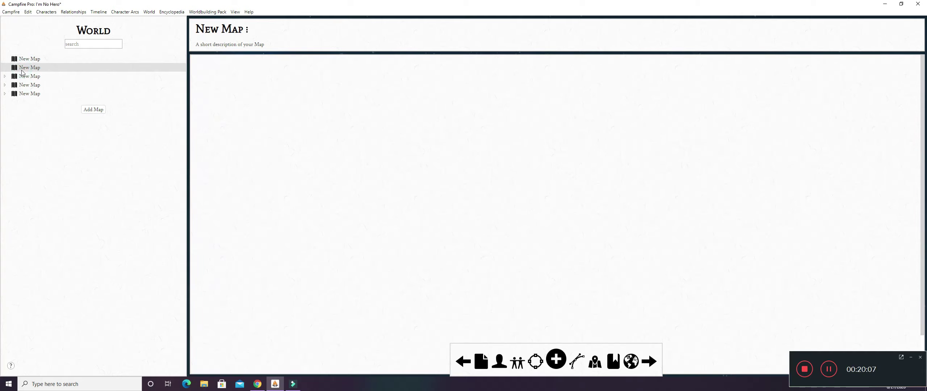
click(23, 77)
click(22, 87)
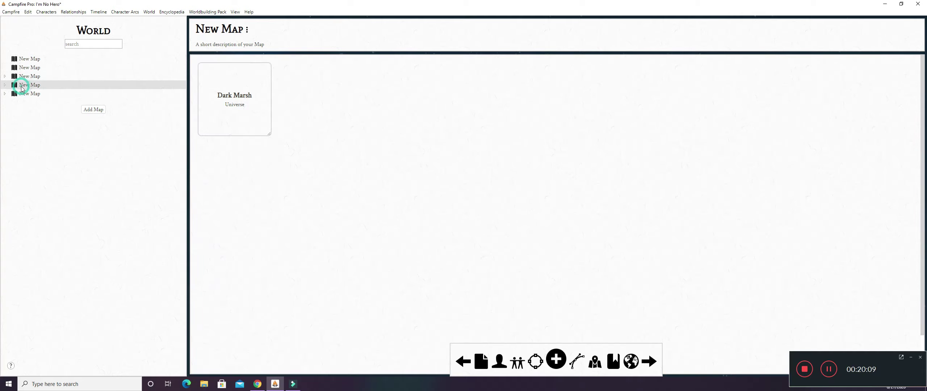
click(20, 95)
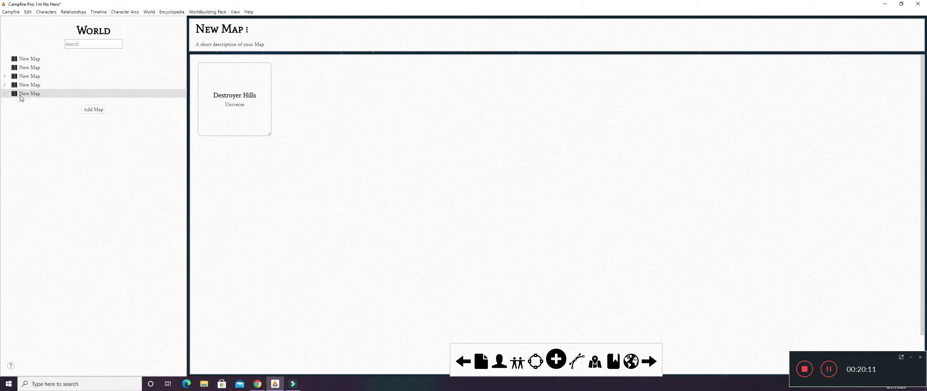
click(23, 59)
click(23, 68)
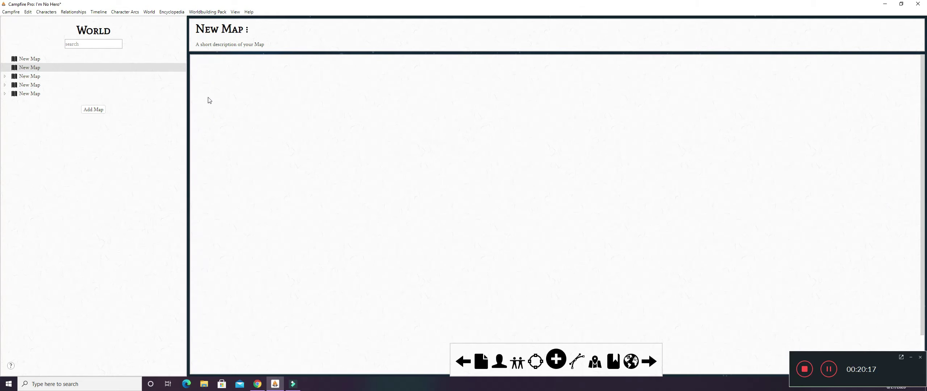
View the empty Encyclopedia Entries page, then browse the Worldbuilding Pack categories
click(169, 14)
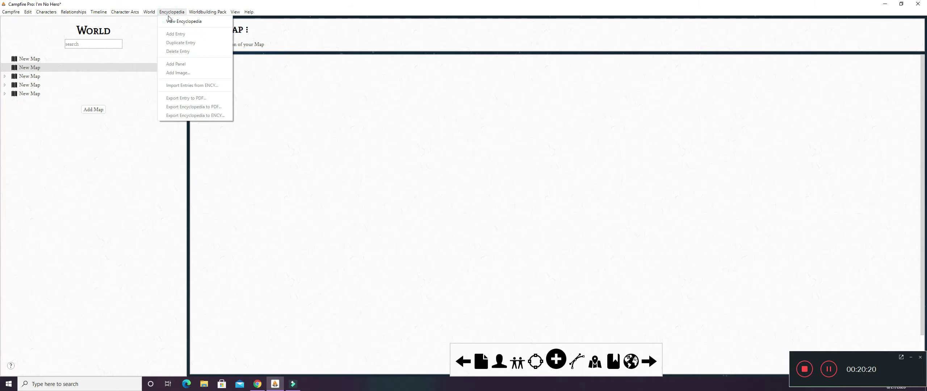
click(173, 21)
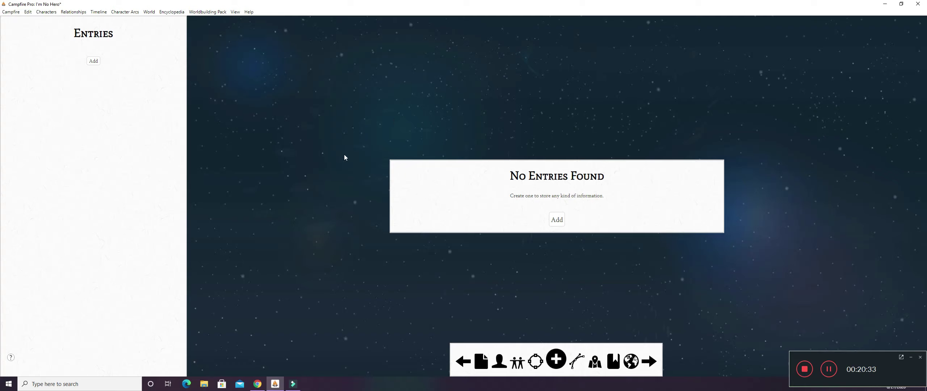
click(205, 13)
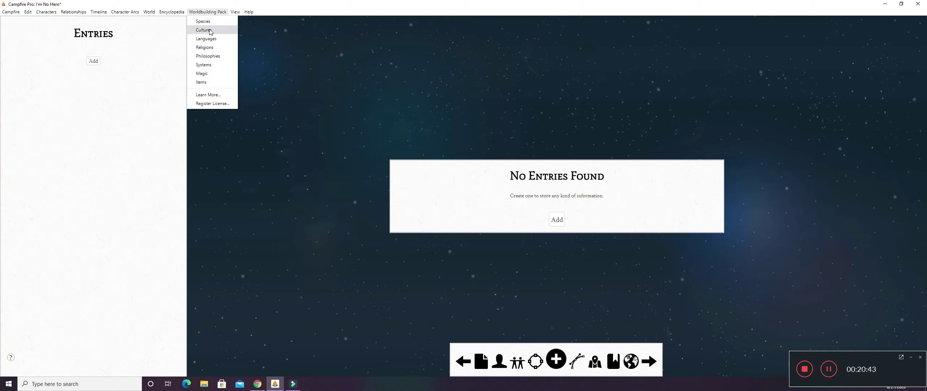
In Characters, view Blari's and then Spacya's character sheets
mouse_move(235, 13)
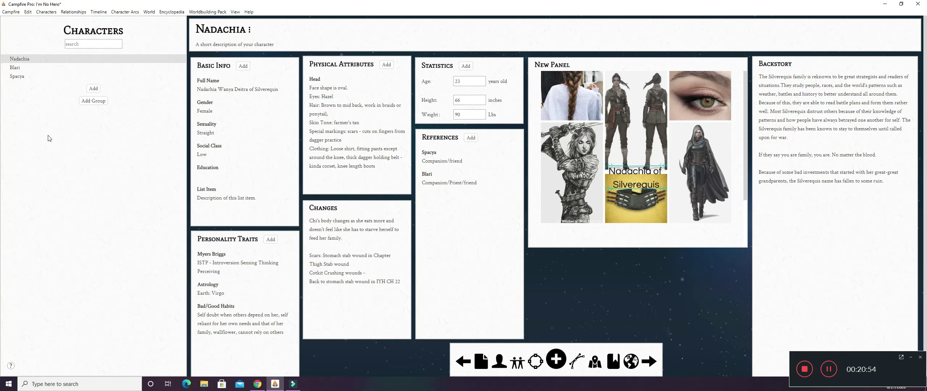
click(16, 68)
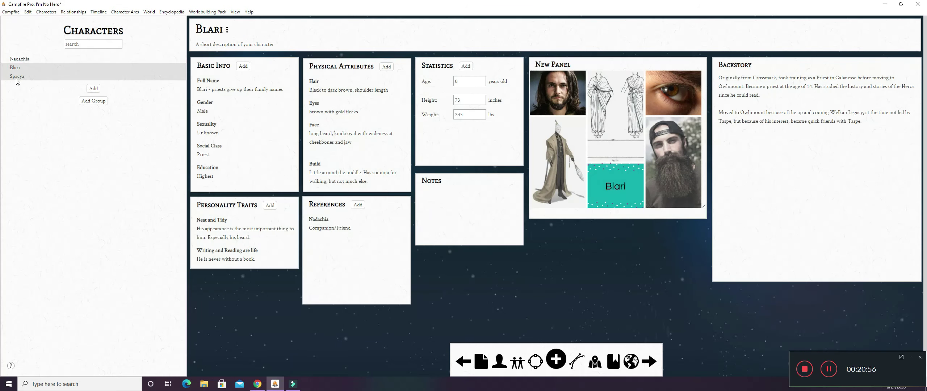
click(17, 78)
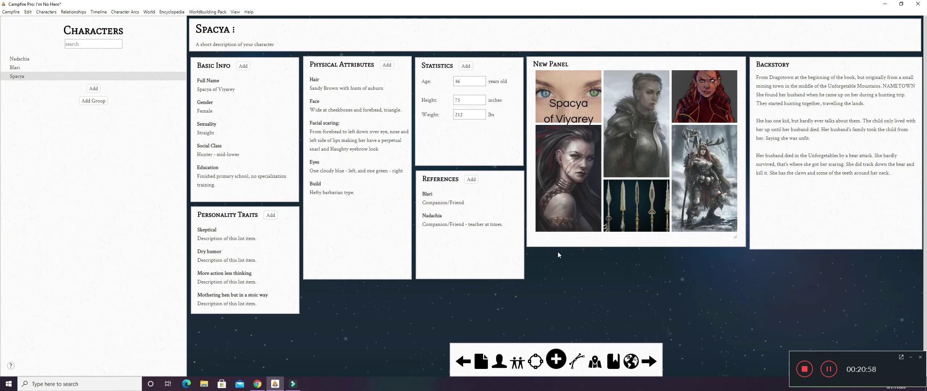